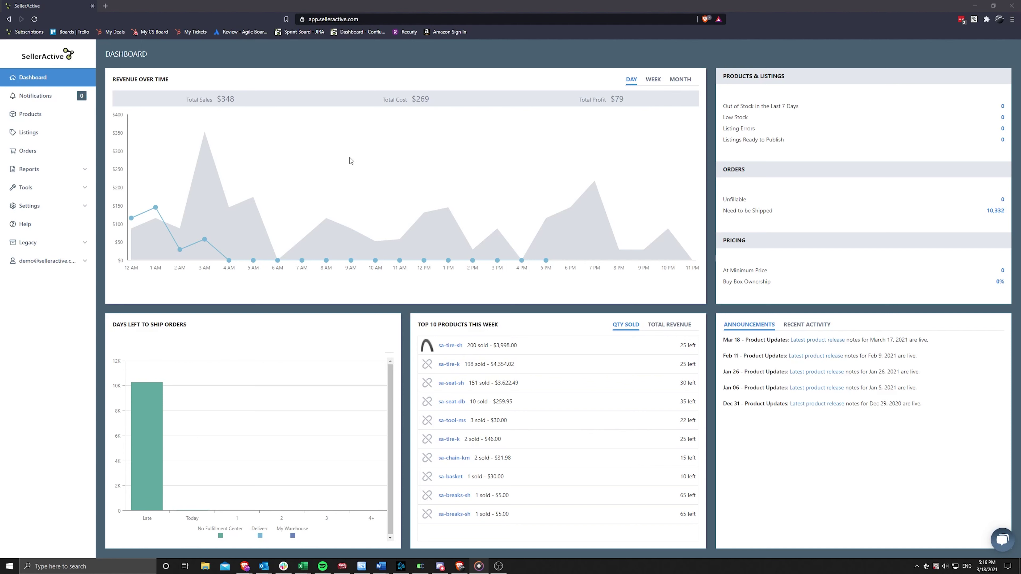
# Sort Products newest first, select the HDXMC monitor and HDX23 vacuum, and dismiss the Tags filter
pyautogui.click(350, 160)
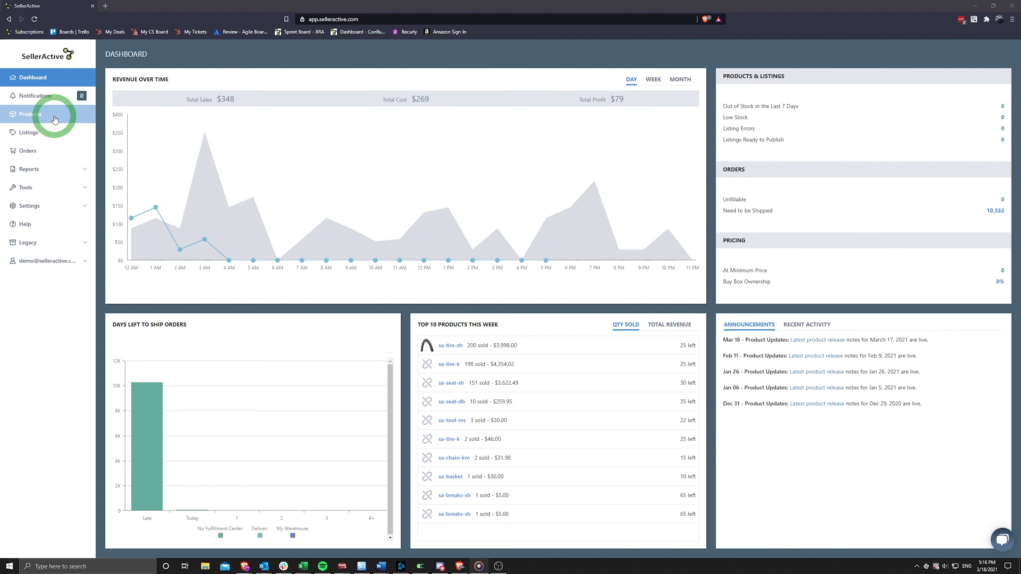
pyautogui.click(43, 116)
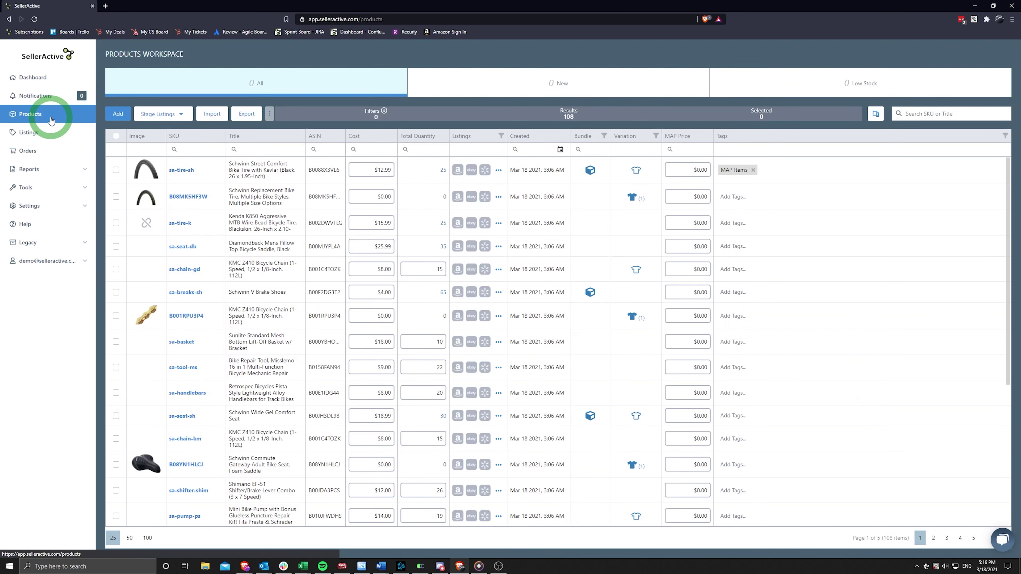
pyautogui.click(520, 137)
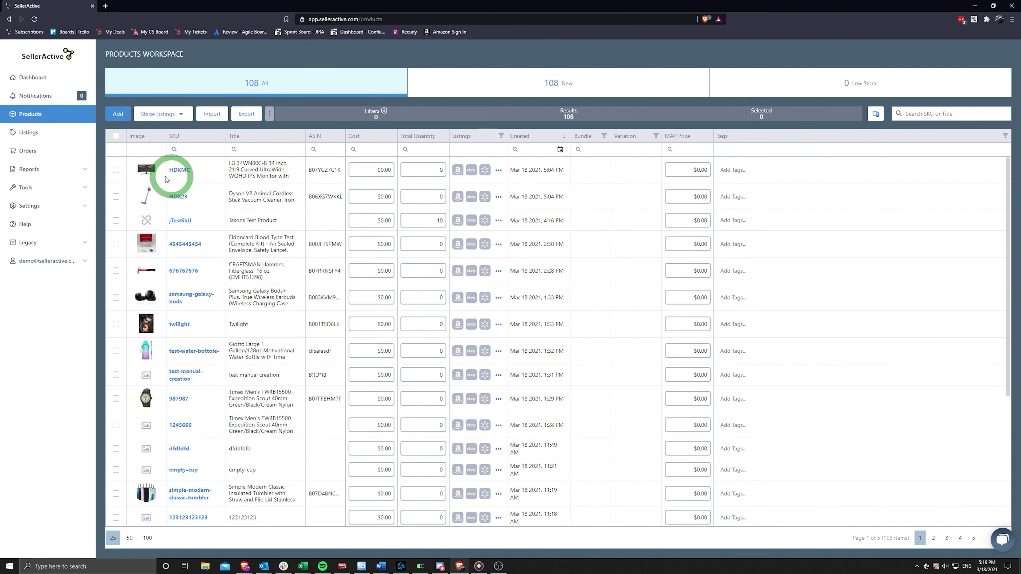
pyautogui.click(116, 170)
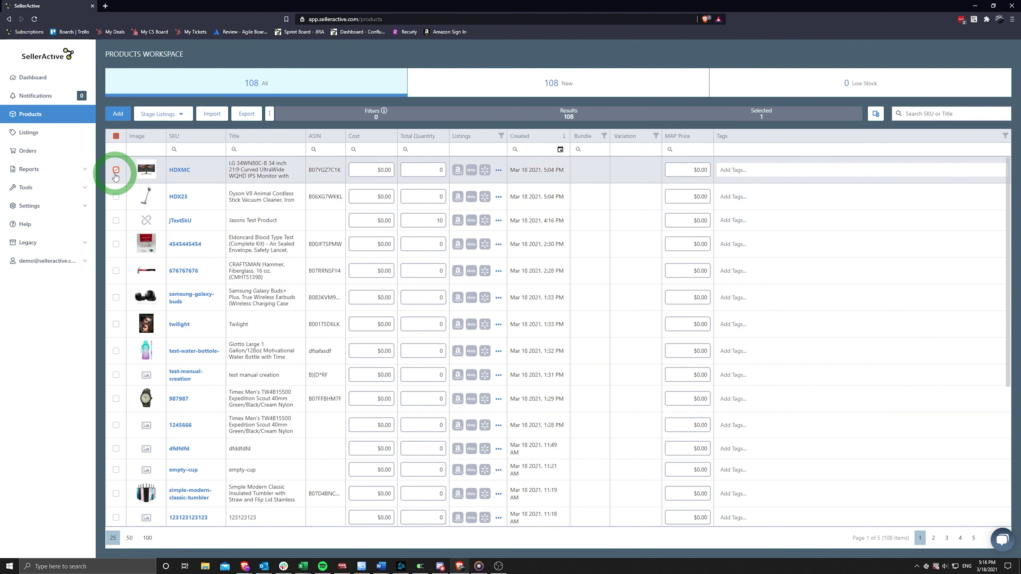
pyautogui.click(117, 197)
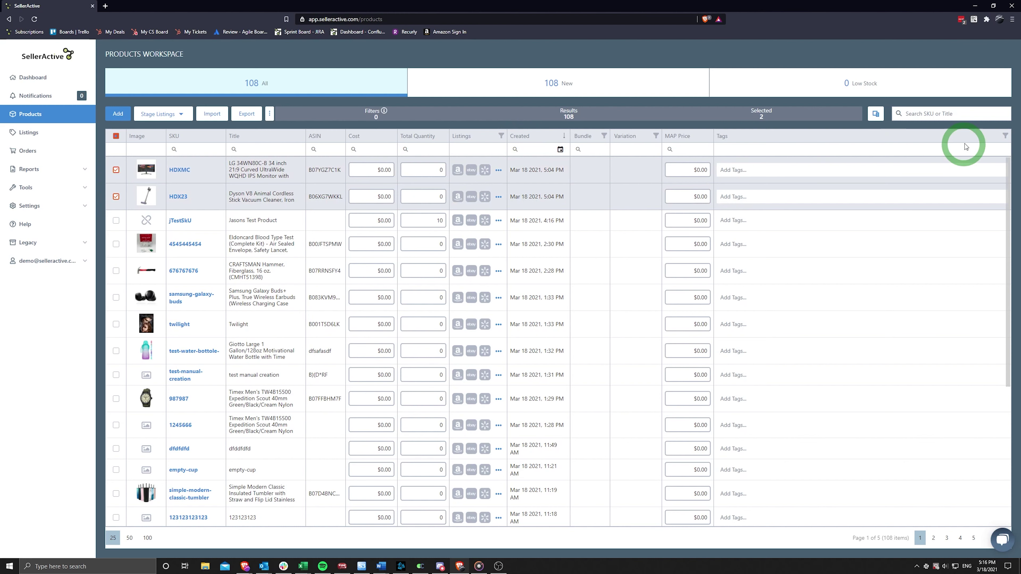
pyautogui.click(1004, 137)
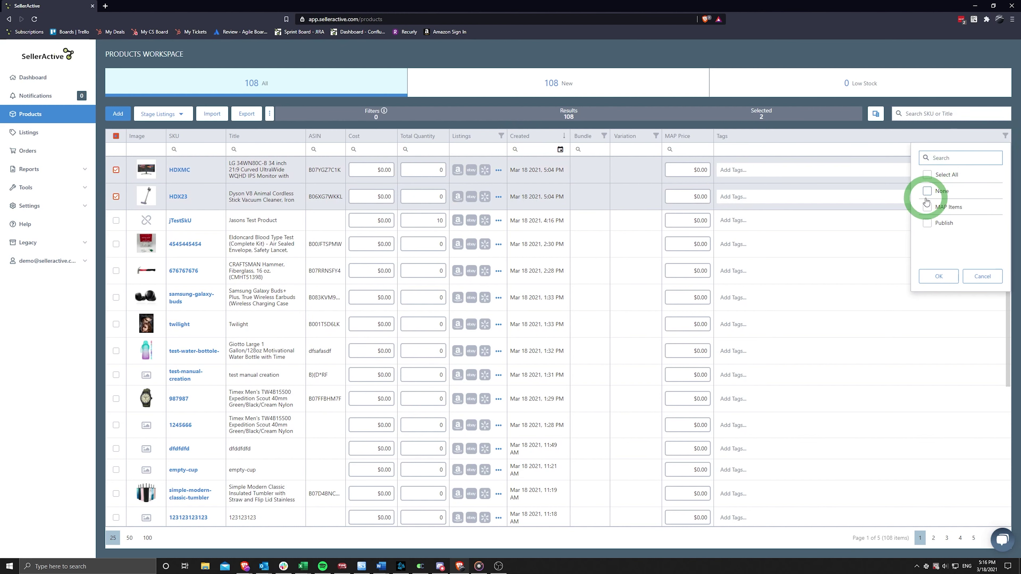
pyautogui.click(975, 276)
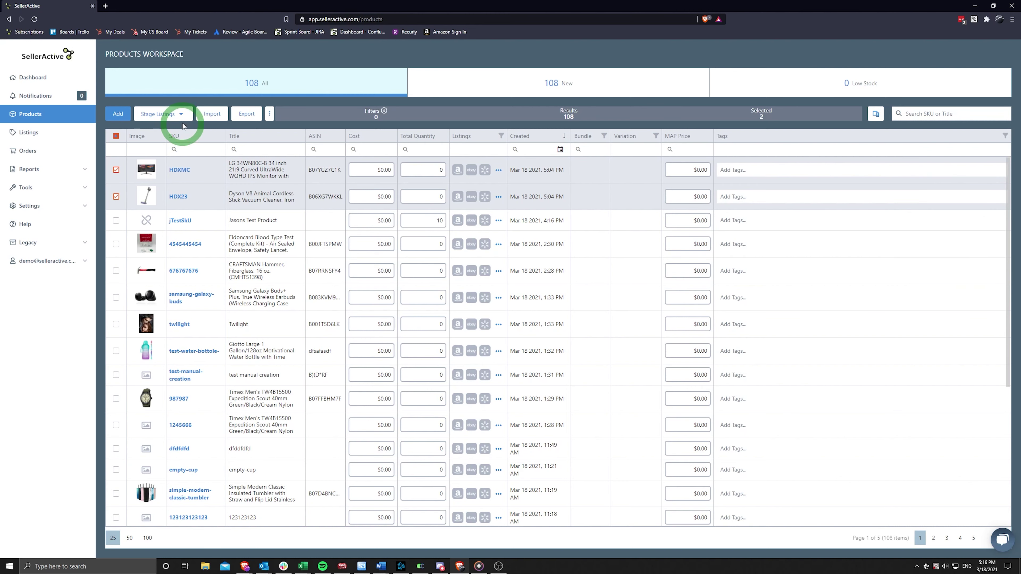
# Stage HDXMC and HDX23 on Amazon, eBay and Walmart, then view the six listings
pyautogui.click(183, 114)
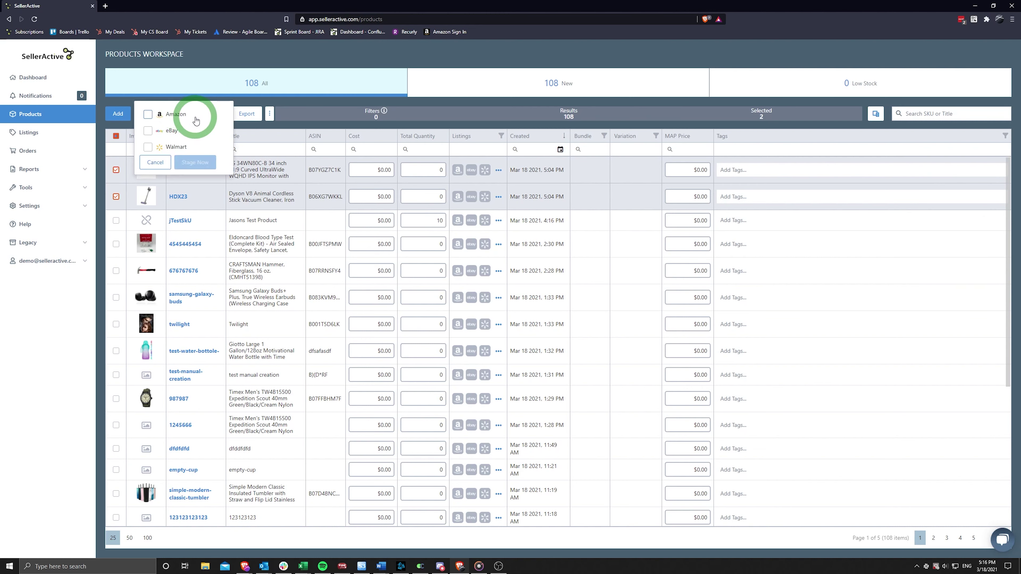
pyautogui.click(148, 115)
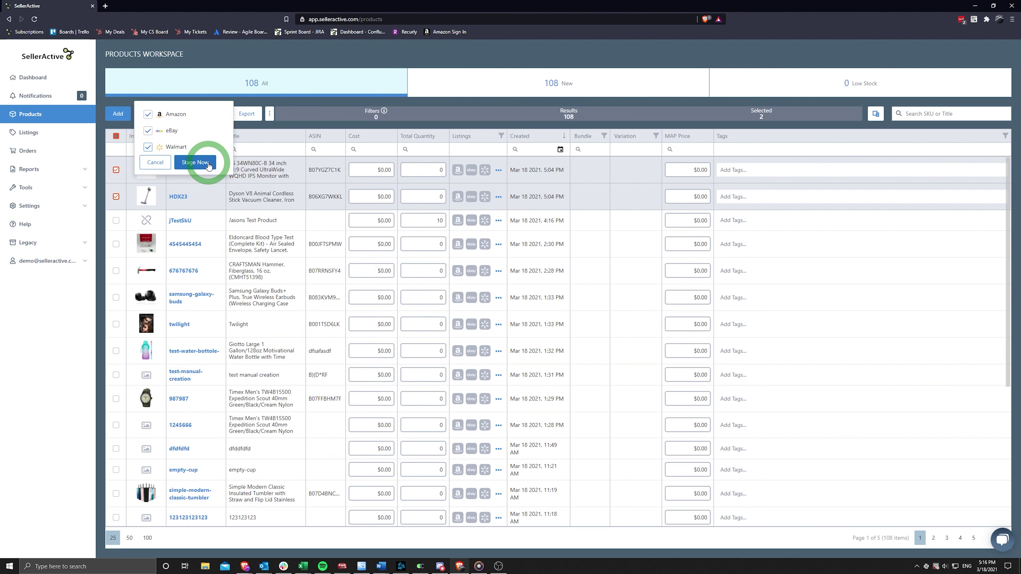
pyautogui.click(196, 163)
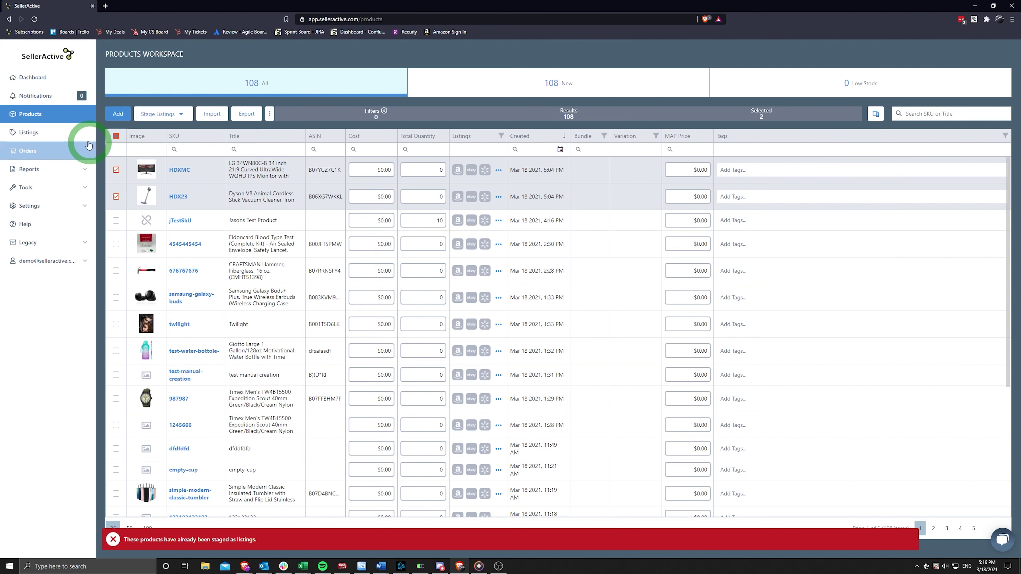
pyautogui.click(66, 139)
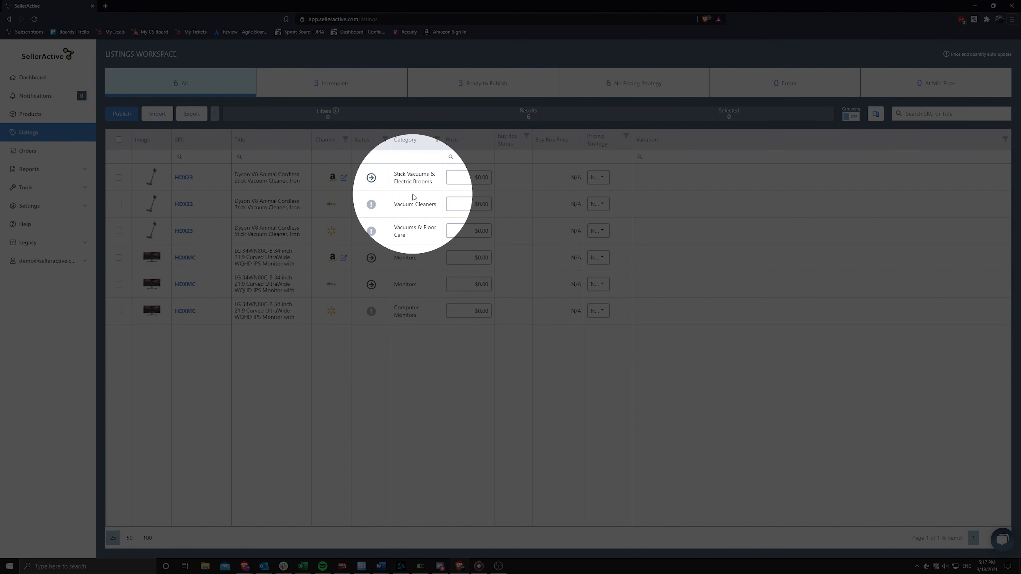
# Review the Category filter unchanged and check the incomplete status flags on the eBay and Walmart listings
pyautogui.click(437, 139)
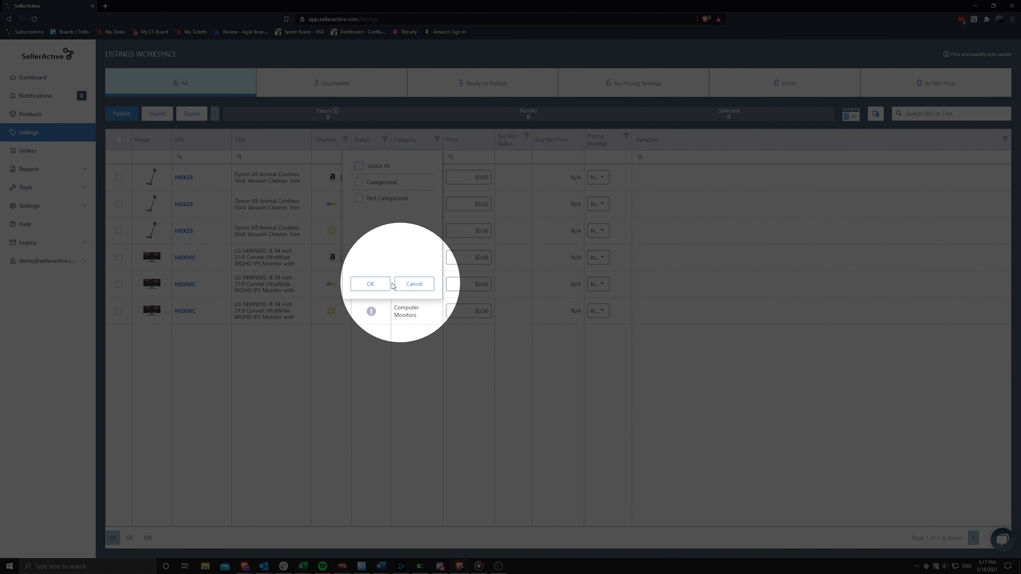
pyautogui.click(388, 285)
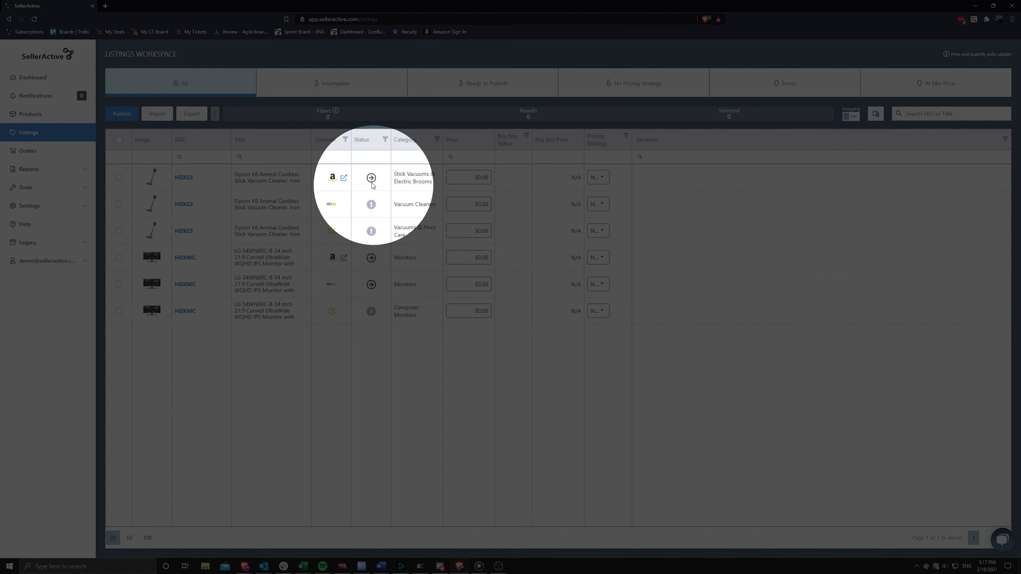
pyautogui.moveTo(372, 183)
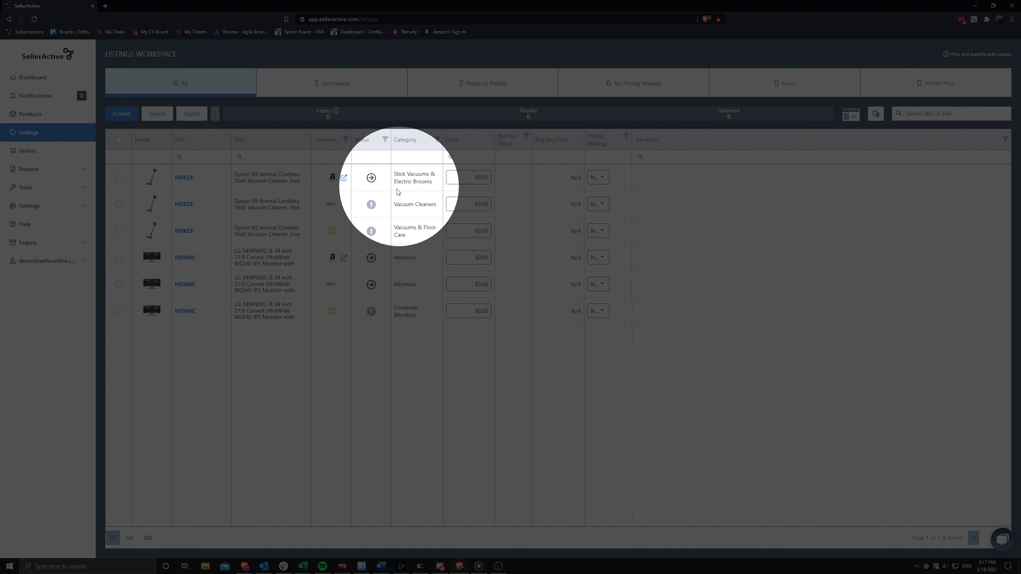
pyautogui.moveTo(372, 208)
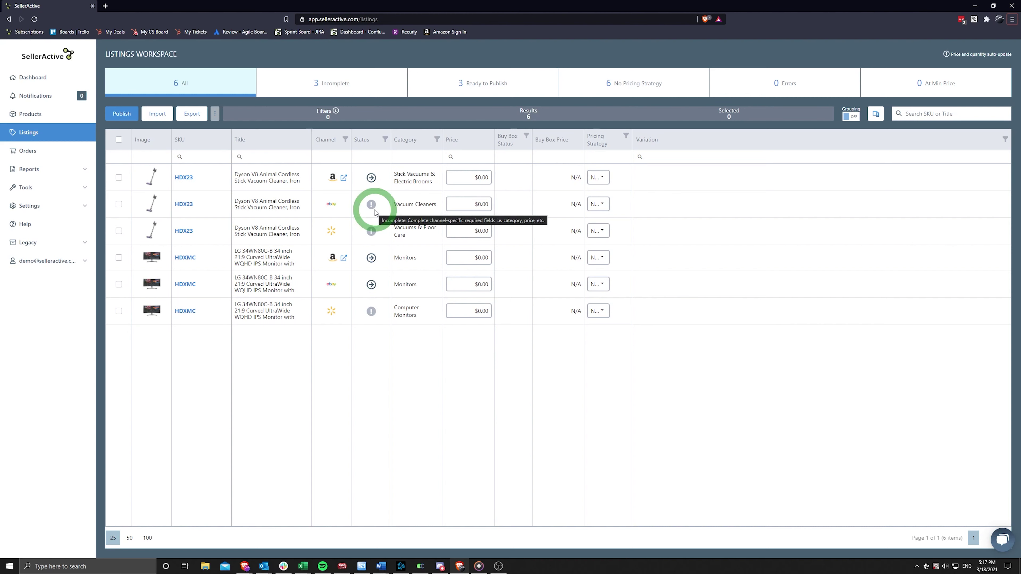
# Bulk-categorize the eBay HDX23 listing under Household Supplies & Cleaning > Vacuum Cleaners, found by searching 'vacuum c'
pyautogui.click(119, 204)
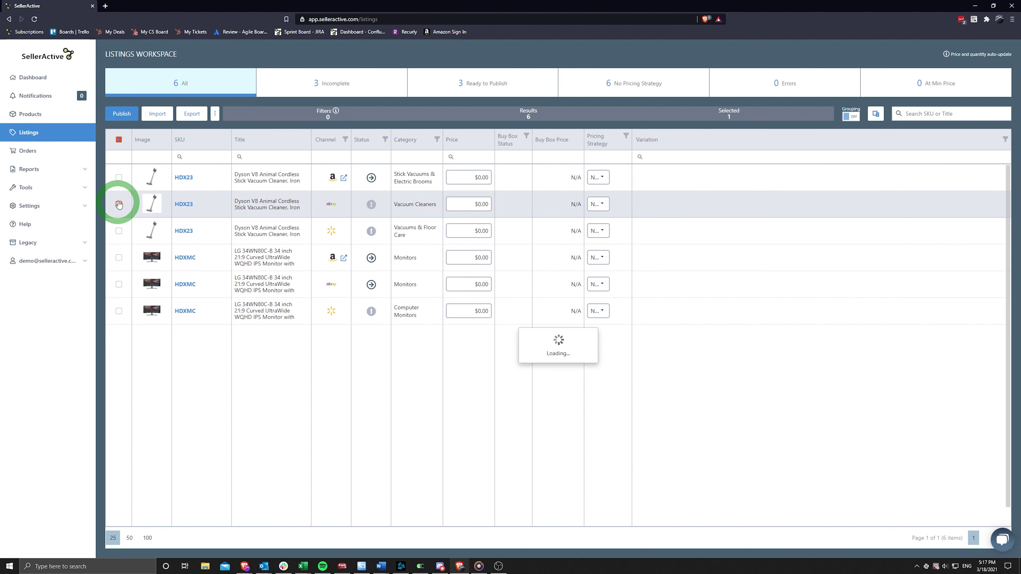
pyautogui.click(215, 115)
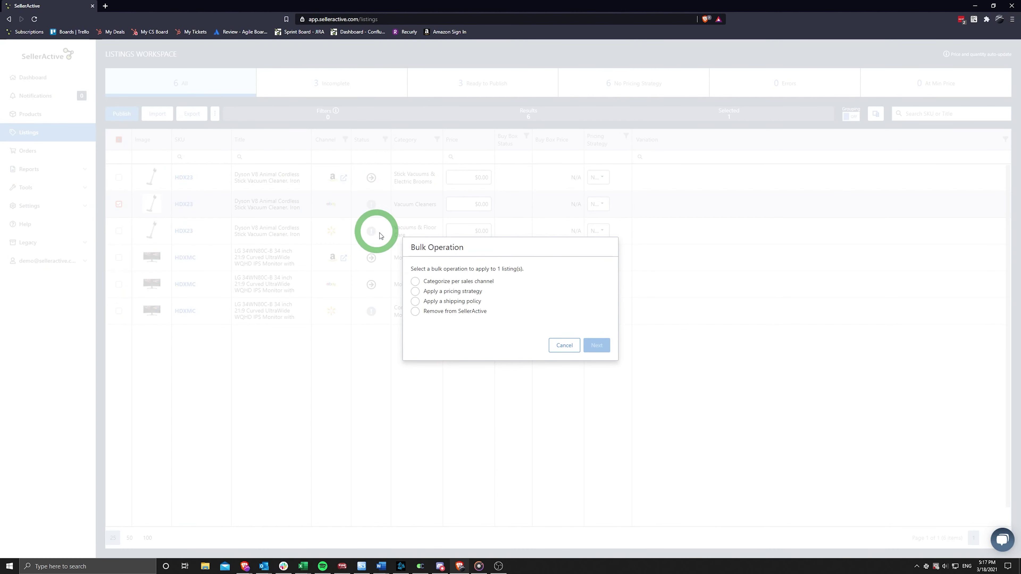
pyautogui.click(415, 281)
pyautogui.click(595, 346)
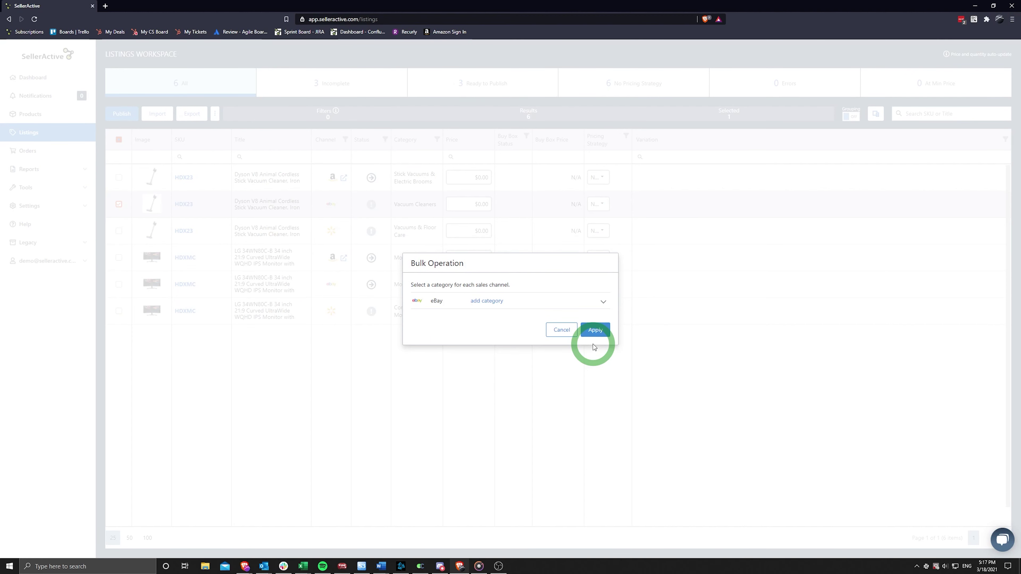
pyautogui.click(500, 309)
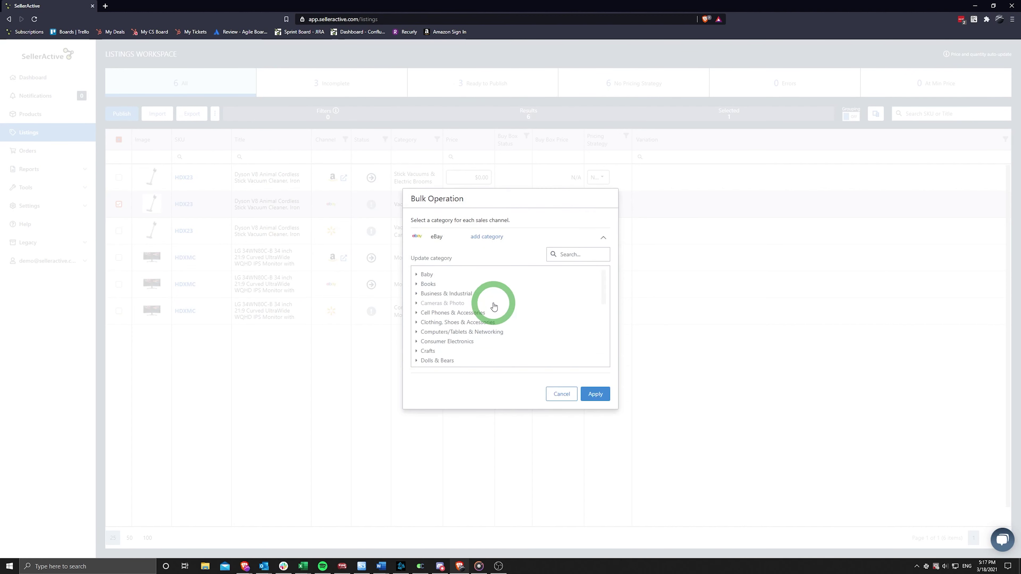
pyautogui.click(567, 271)
pyautogui.click(569, 256)
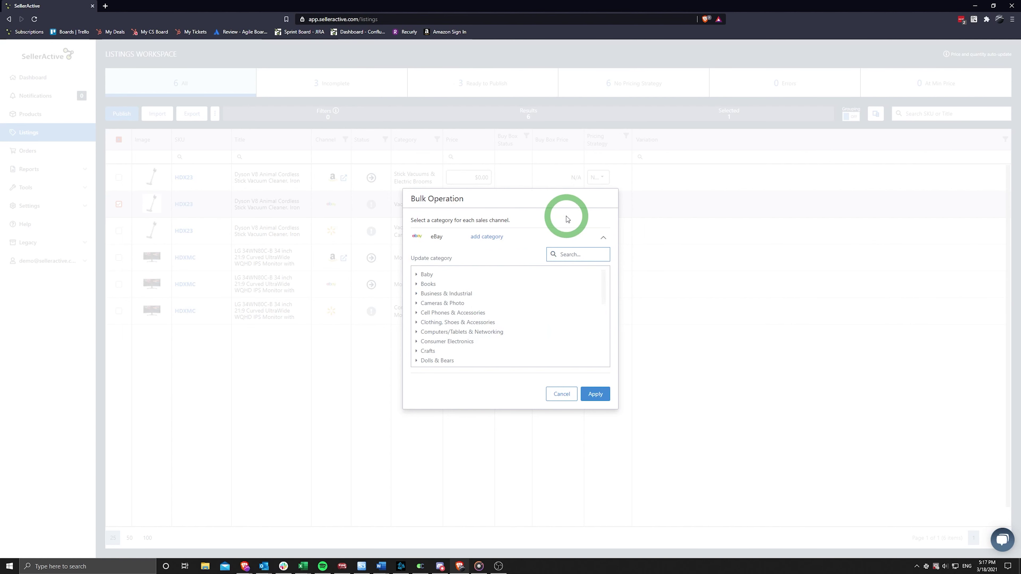
pyautogui.write('vacuum')
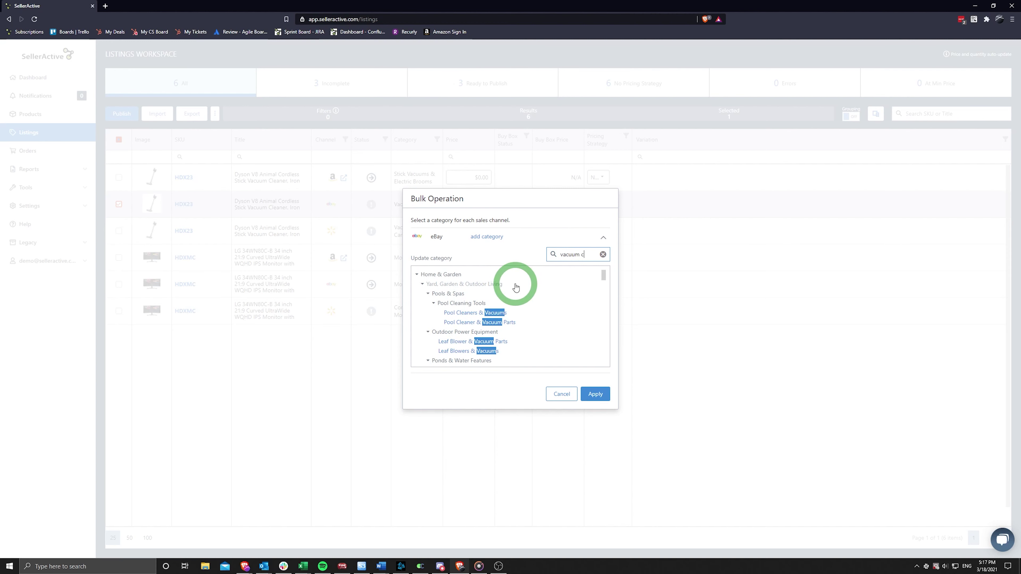
pyautogui.write(' c')
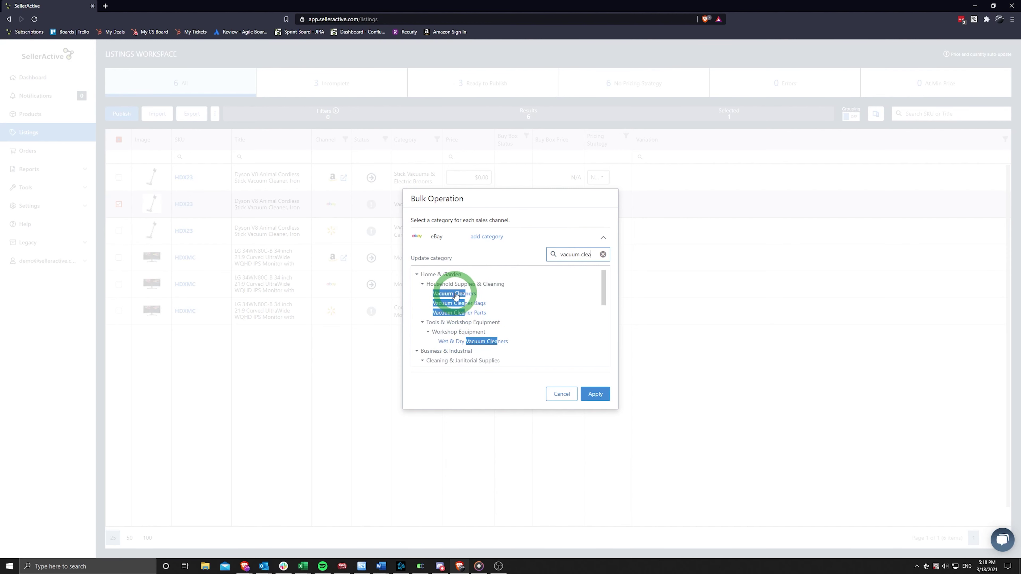
pyautogui.click(455, 297)
pyautogui.click(599, 331)
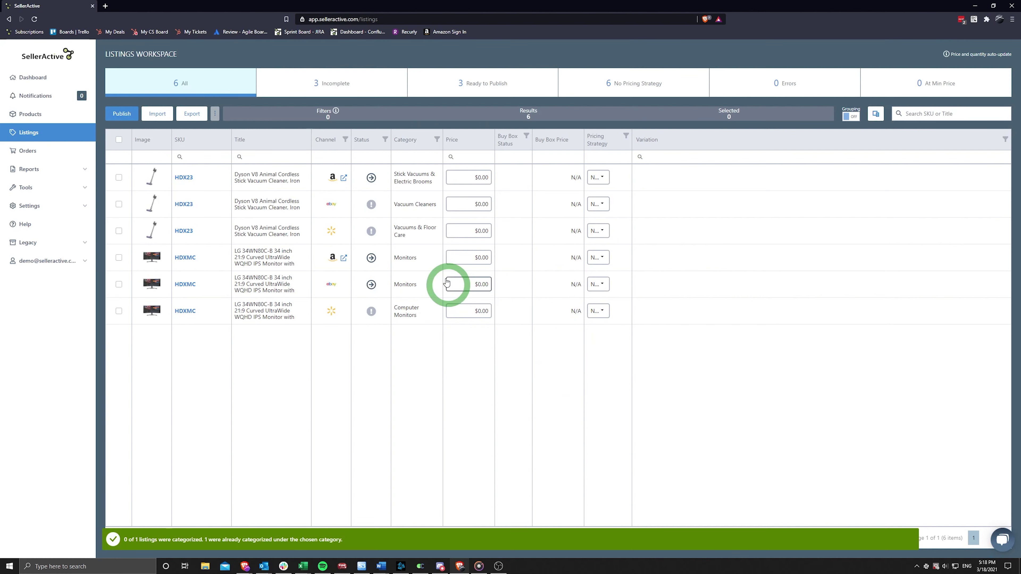
# Set the HDX23 product's Type to Vacuum and save, making its eBay listing Ready To Publish
pyautogui.moveTo(370, 207)
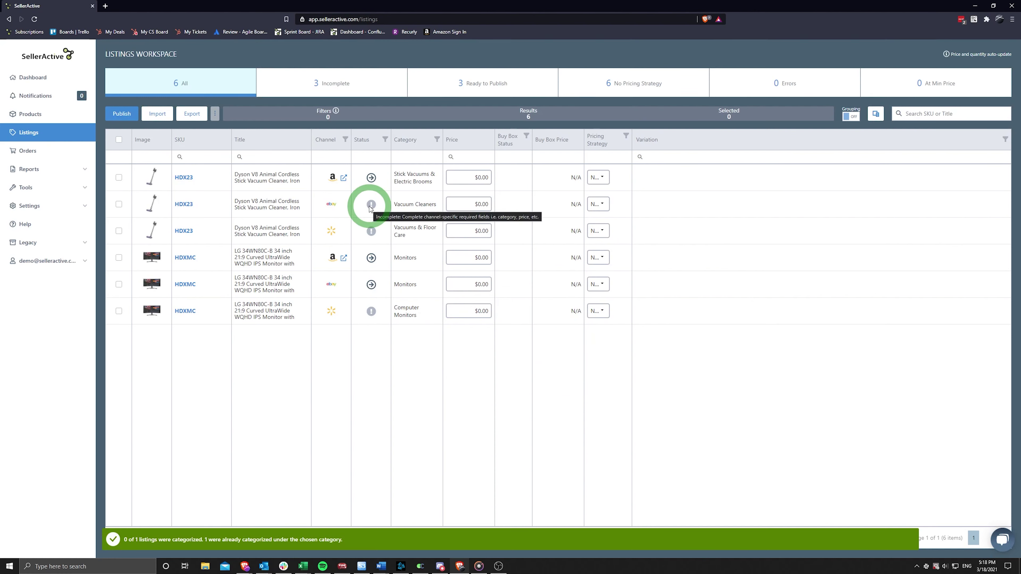
pyautogui.click(190, 208)
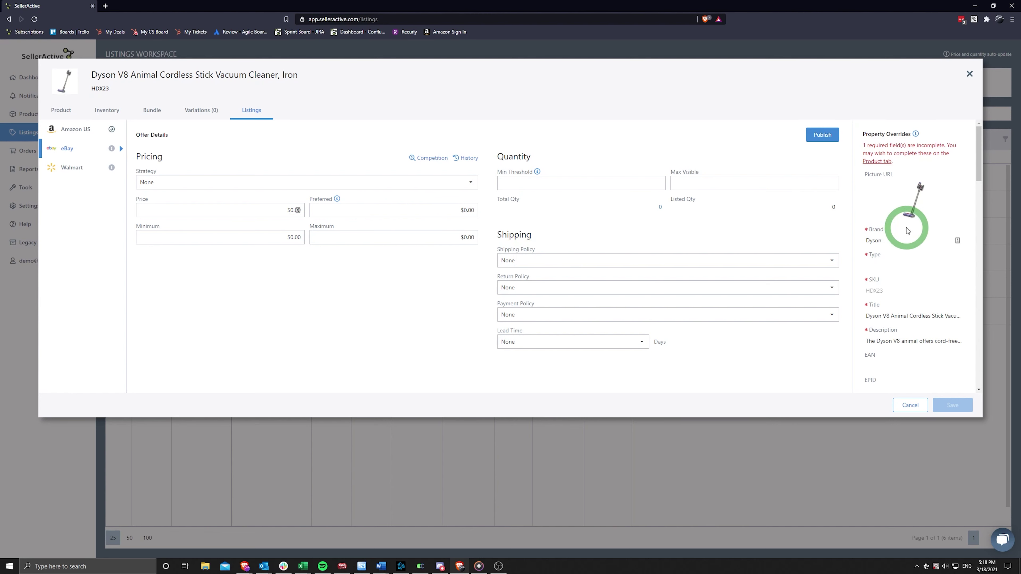
pyautogui.scroll(-2, 911, 226)
pyautogui.scroll(-2, 910, 226)
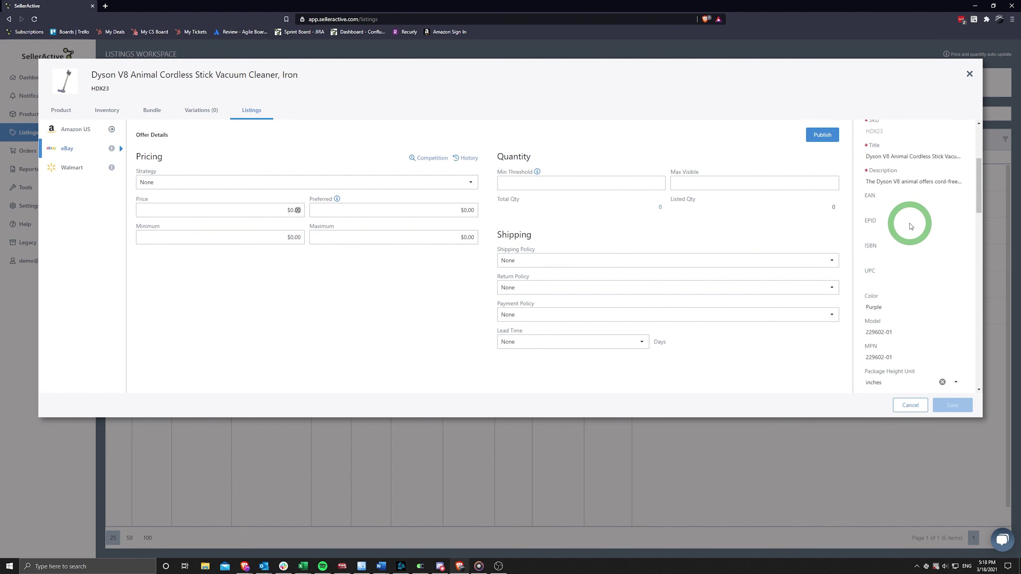
pyautogui.click(61, 110)
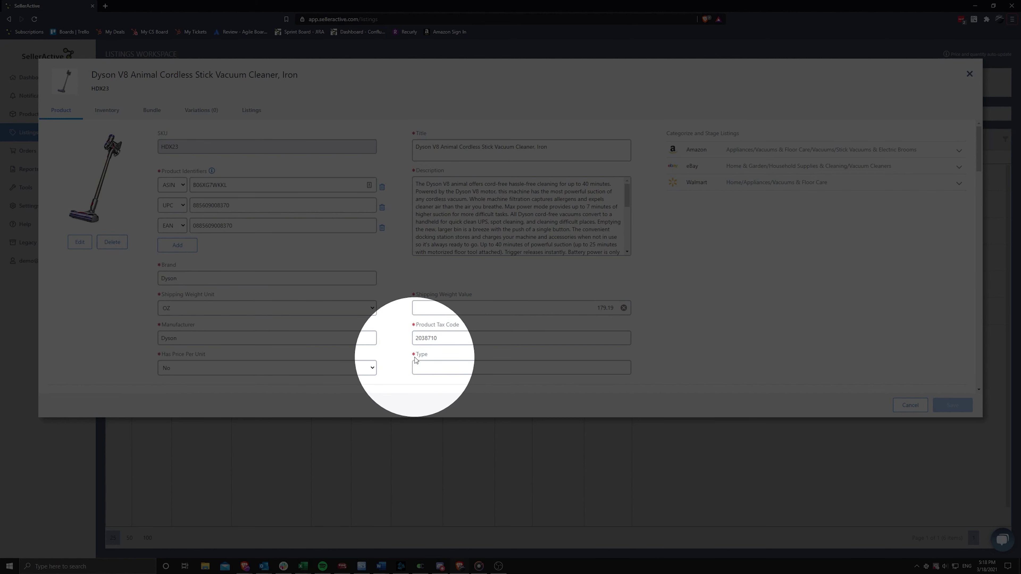
pyautogui.click(427, 367)
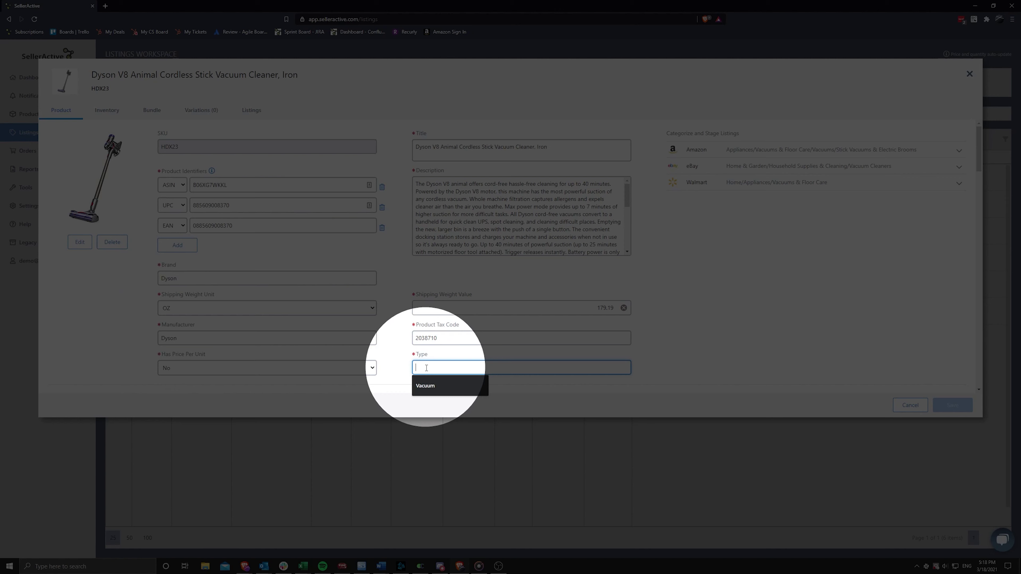
pyautogui.click(429, 385)
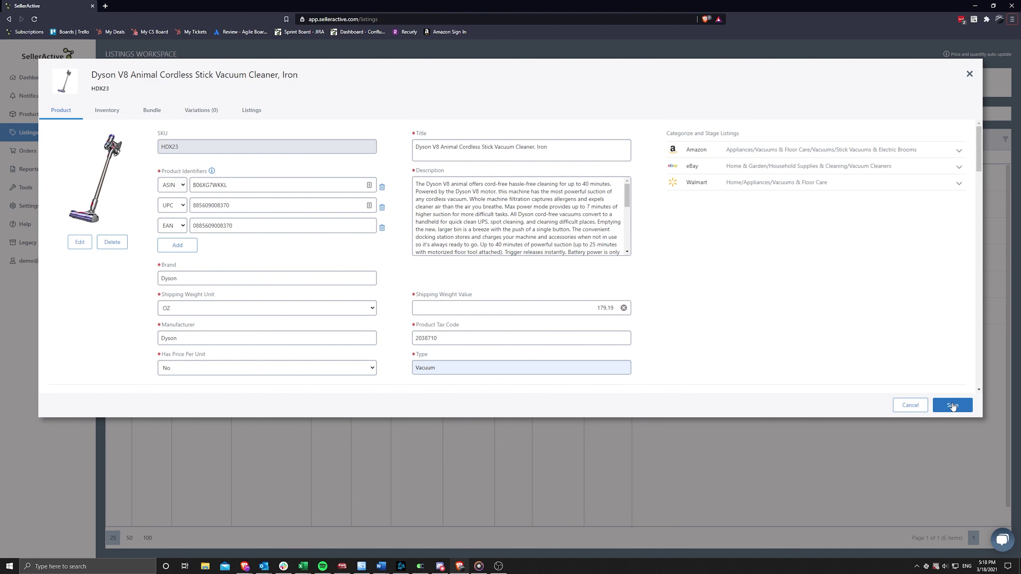
pyautogui.click(953, 406)
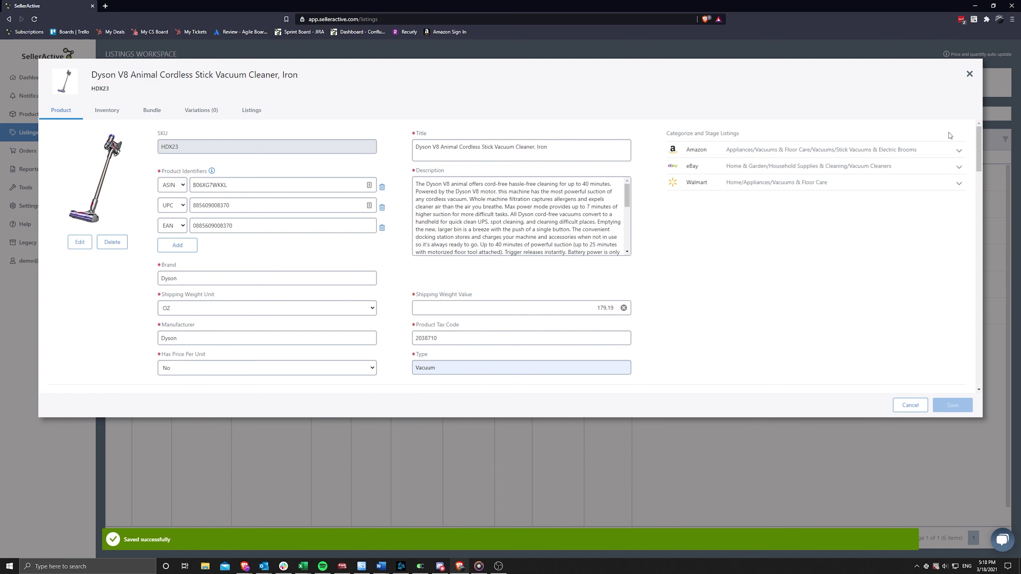
pyautogui.click(969, 75)
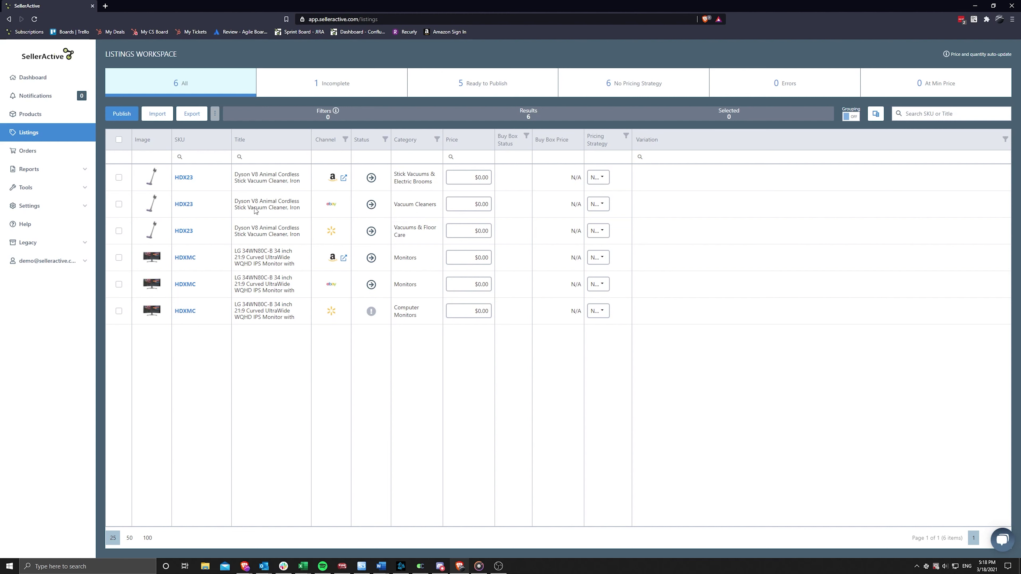
# Publish the Amazon, eBay and Walmart HDX23 listings together
pyautogui.click(118, 180)
pyautogui.click(119, 205)
pyautogui.click(120, 232)
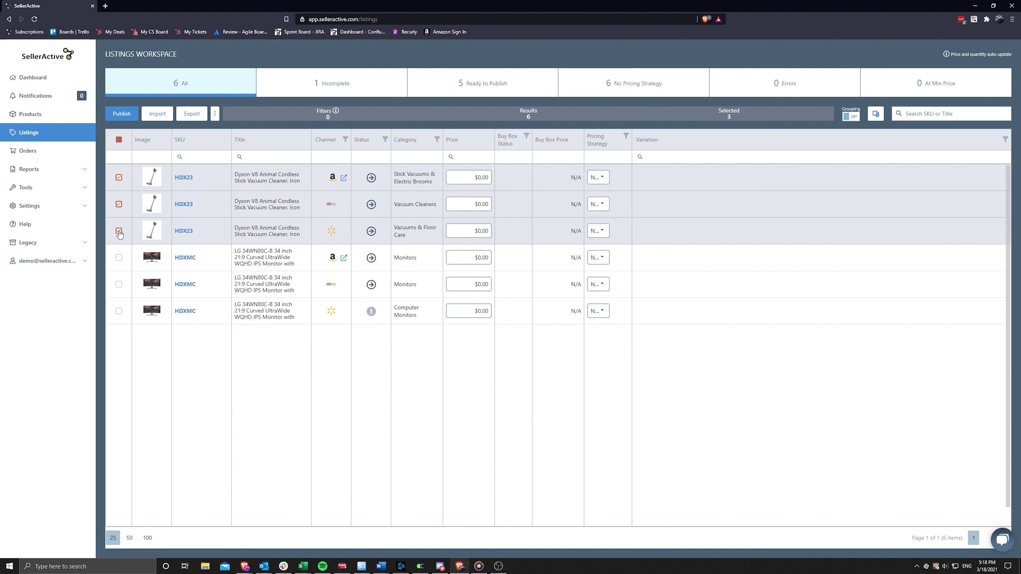
pyautogui.click(123, 115)
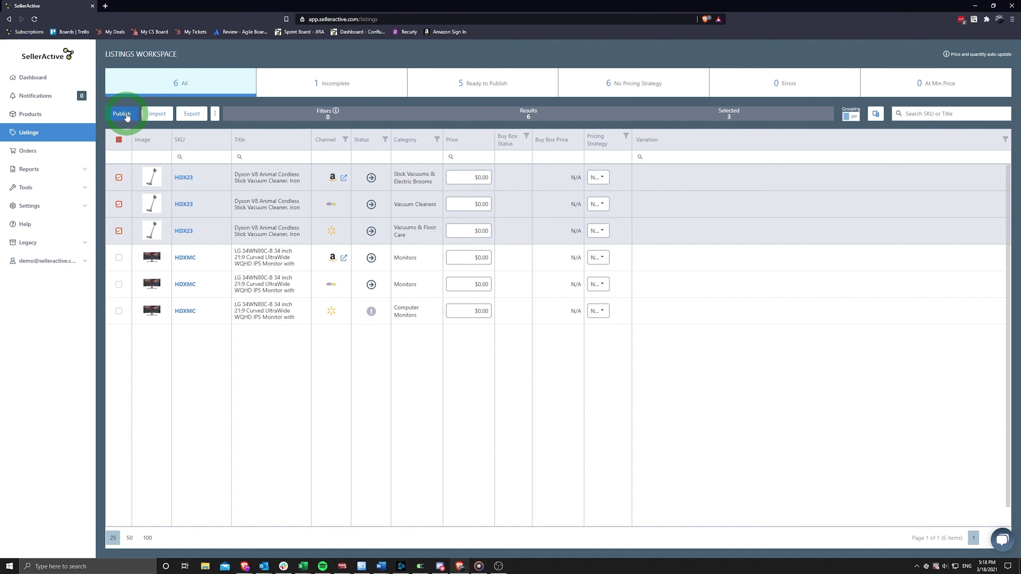
pyautogui.click(123, 114)
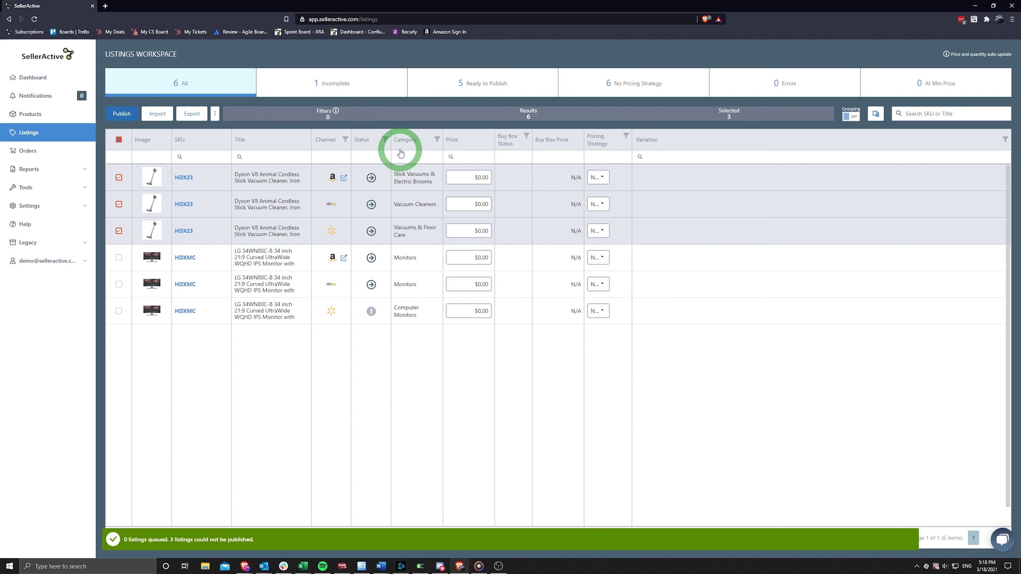
pyautogui.click(385, 140)
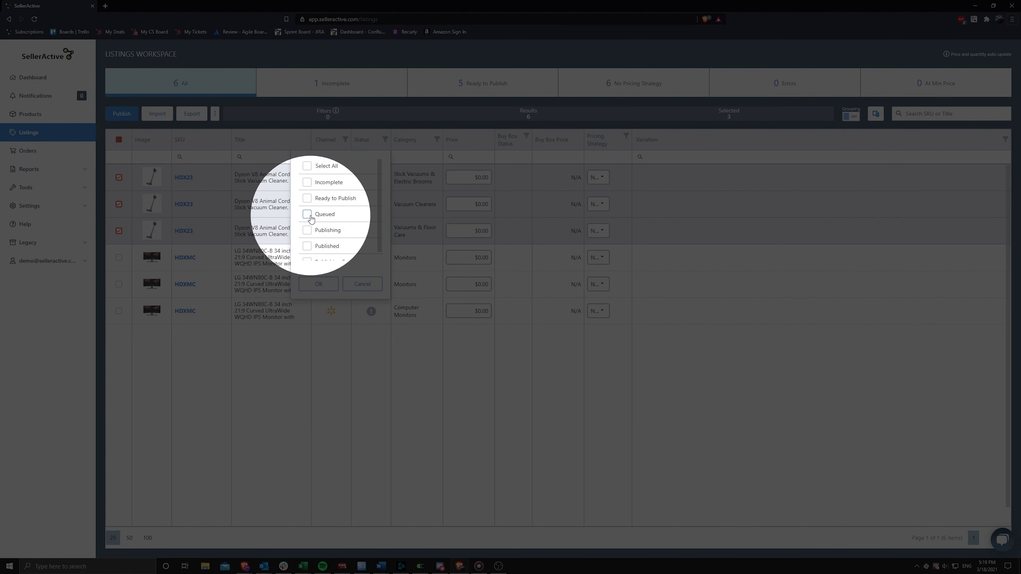
pyautogui.scroll(-1, 308, 220)
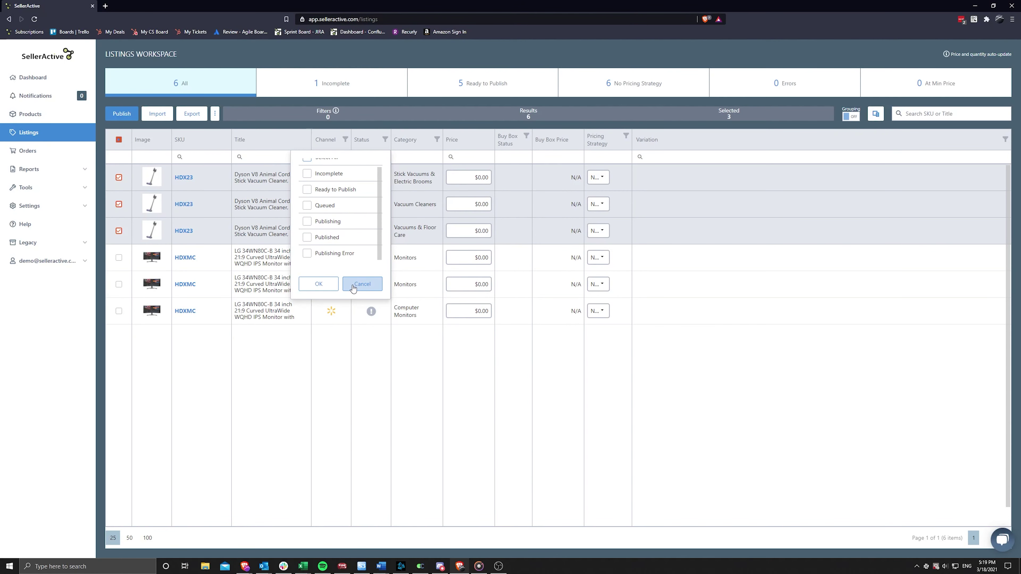
pyautogui.click(353, 288)
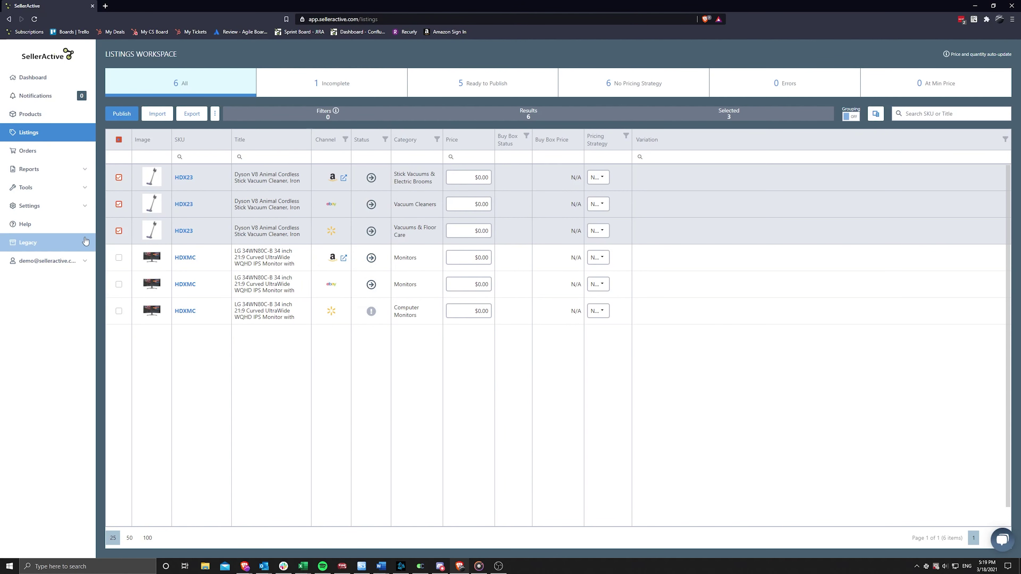